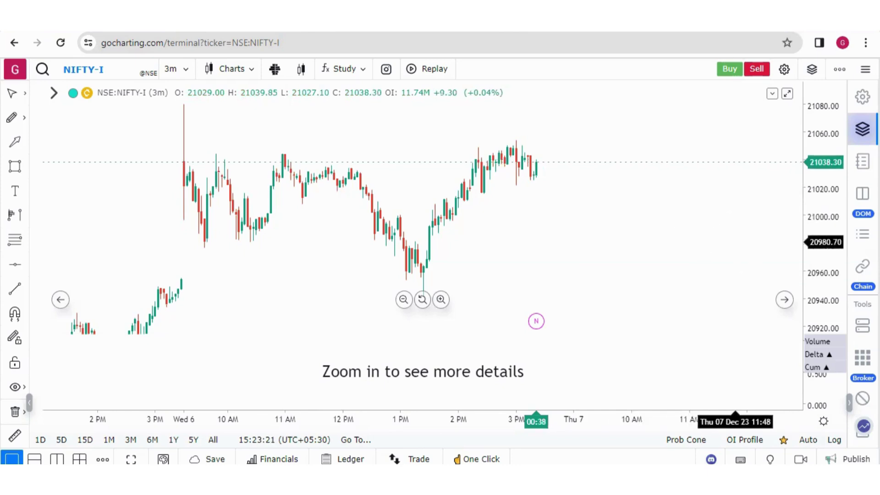
Open the GoCharting broker Appstore and choose Upstox as the broker.
{"action": "left_click", "coordinate": [863, 357]}
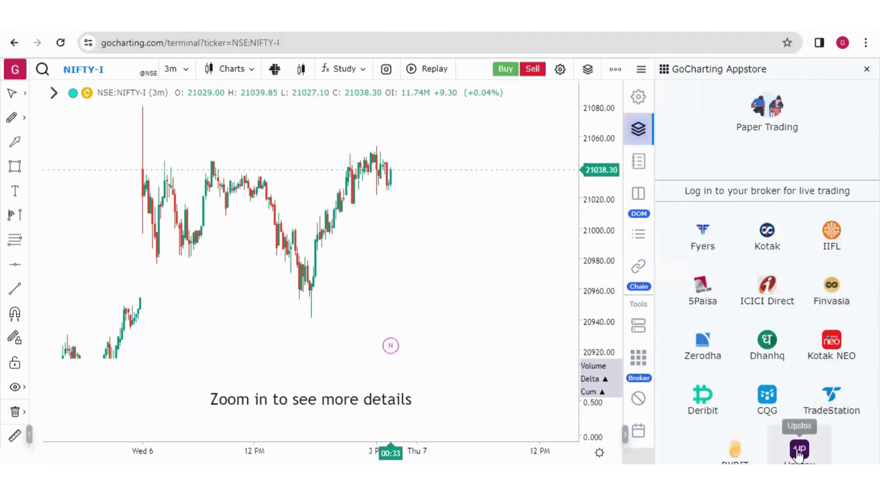
{"action": "left_click", "coordinate": [799, 451]}
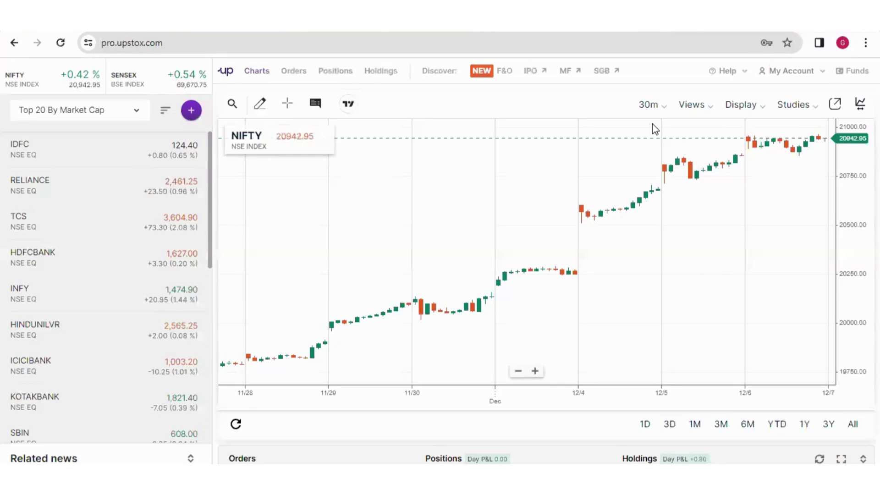
Go to the Upstox account's Apps section and start a new app.
{"action": "left_click", "coordinate": [791, 78]}
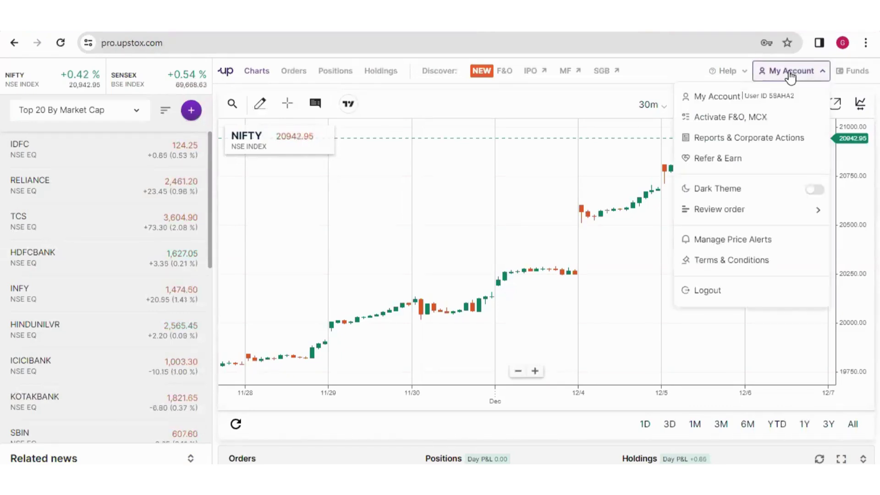
{"action": "left_click", "coordinate": [711, 101]}
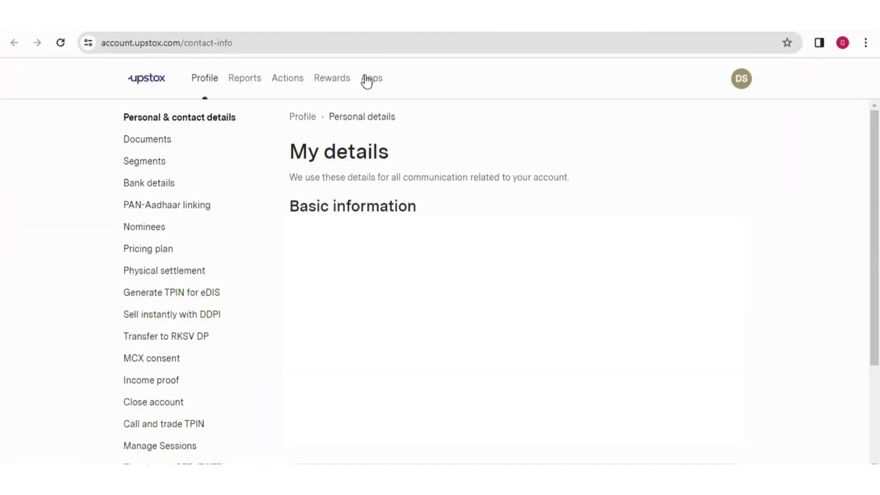
{"action": "left_click", "coordinate": [370, 83]}
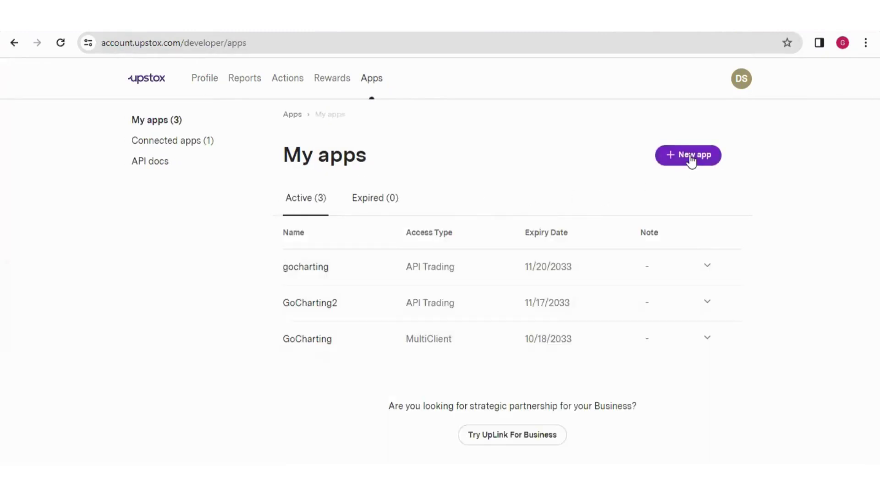
{"action": "left_click", "coordinate": [692, 158]}
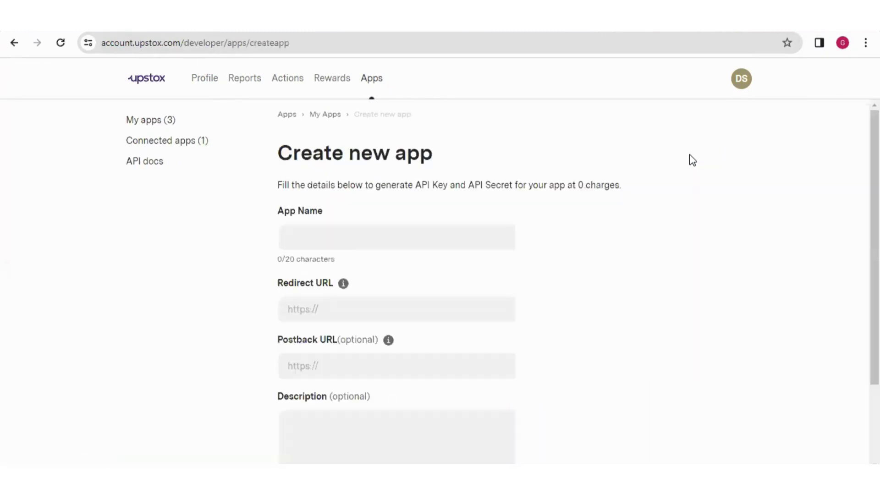
Fill in app name Gocharting_3, paste the GoCharting redirect URL, and accept the terms.
{"action": "left_click", "coordinate": [353, 242]}
{"action": "type", "text": "Gocharting_3"}
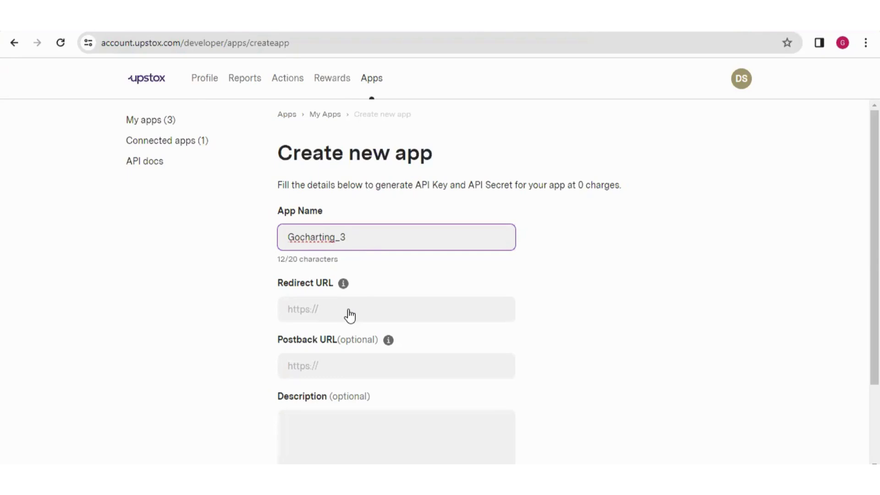
{"action": "left_click", "coordinate": [348, 314]}
{"action": "type", "text": "https://gocharting.com/api/broker/upstox/login"}
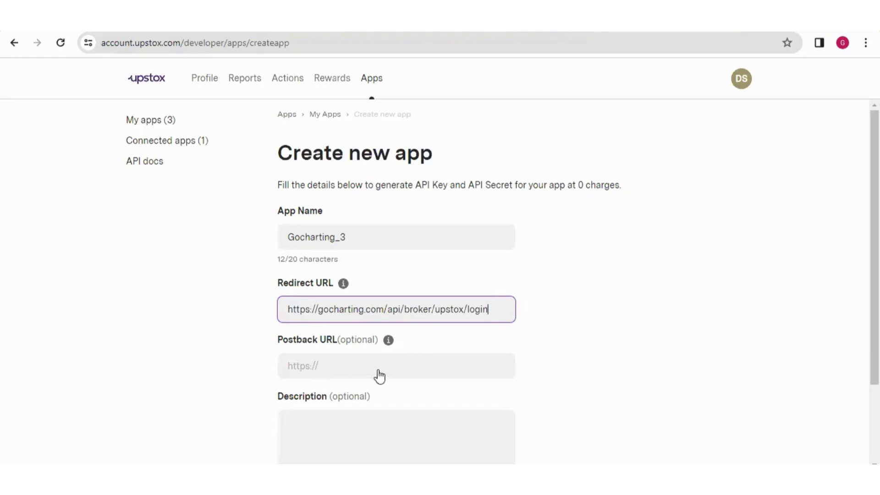
{"action": "scroll", "coordinate": [285, 424], "scroll_direction": "down", "scroll_amount": 2}
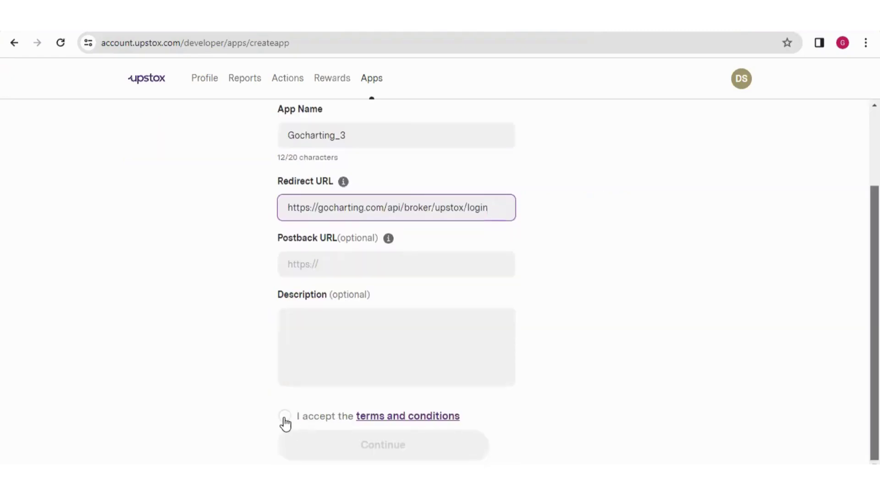
{"action": "left_click", "coordinate": [285, 416]}
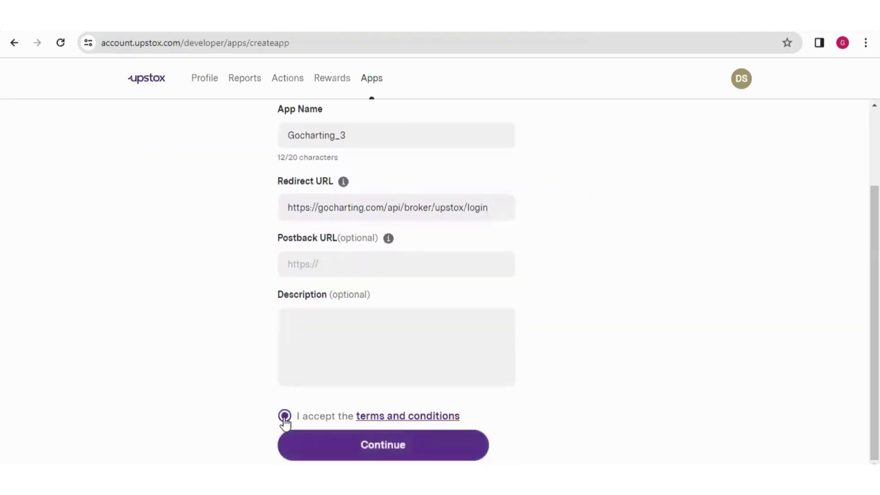
Confirm the free plan to create the Gocharting_3 app and return to the apps list.
{"action": "left_click", "coordinate": [375, 445]}
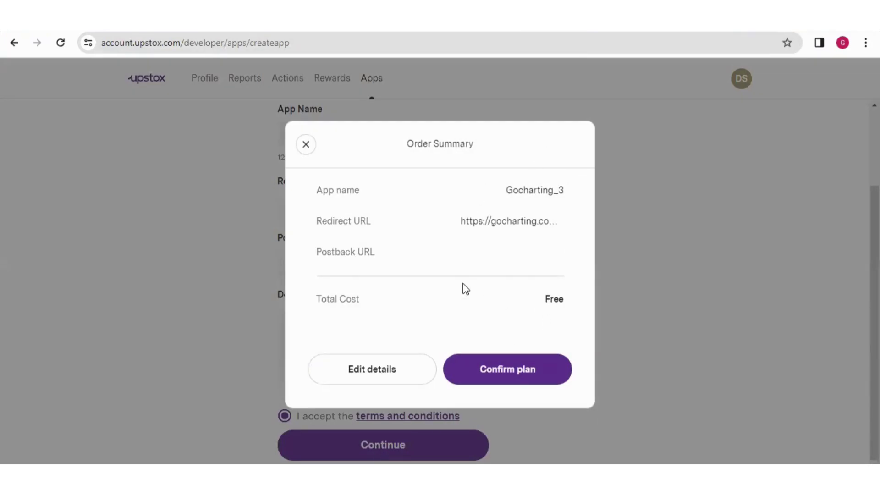
{"action": "left_click", "coordinate": [521, 379]}
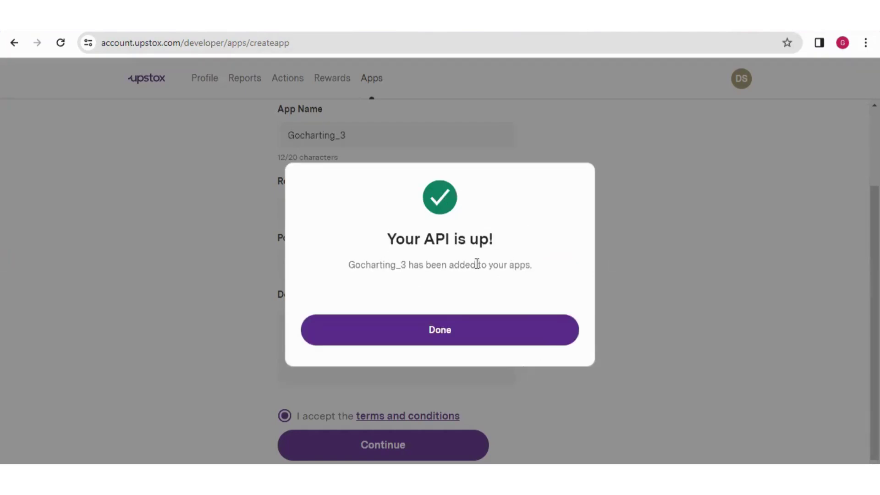
{"action": "left_click", "coordinate": [442, 335]}
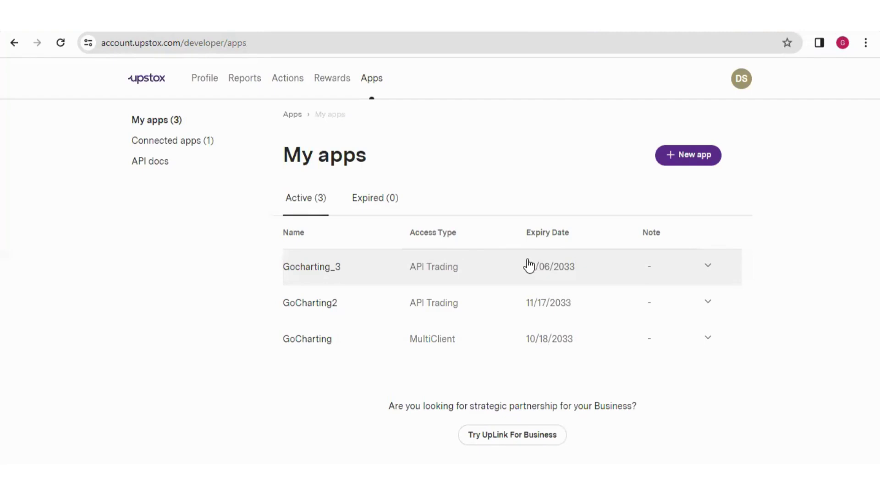
Expand the Gocharting_3 app's key and secret and copy its API key.
{"action": "left_click", "coordinate": [500, 270]}
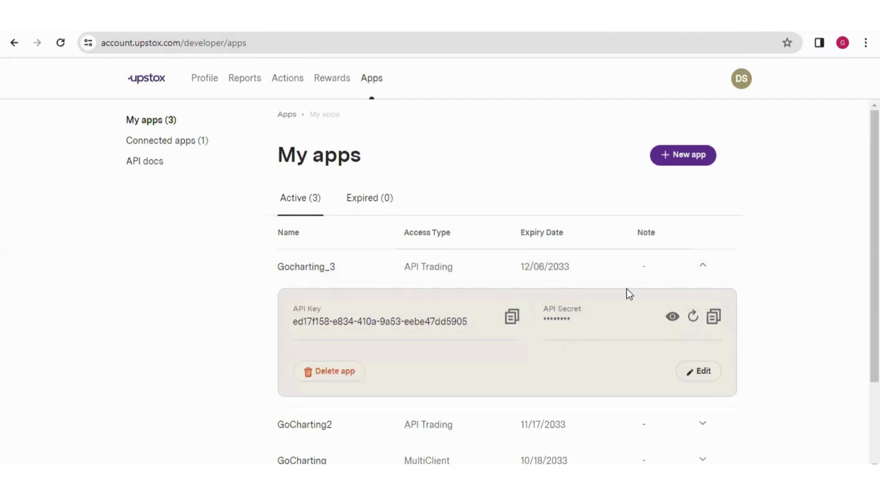
{"action": "left_click", "coordinate": [511, 319]}
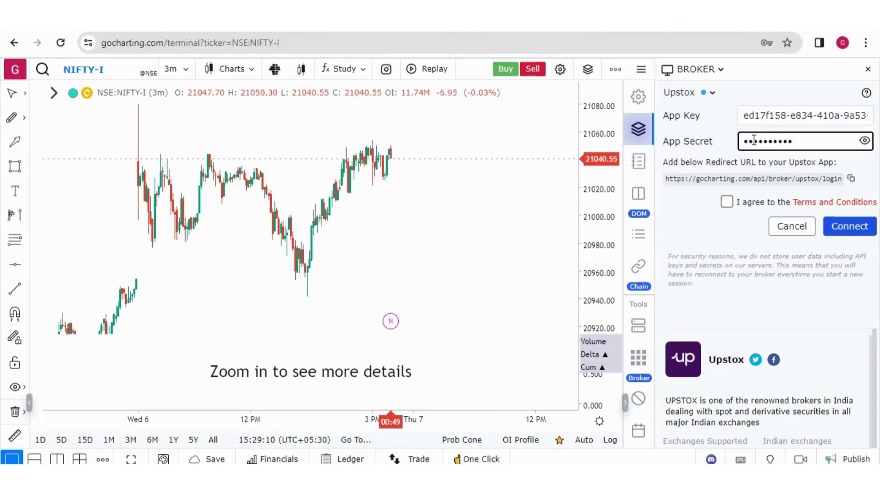
Accept GoCharting's Terms and Conditions and connect to Upstox.
{"action": "left_click", "coordinate": [727, 203]}
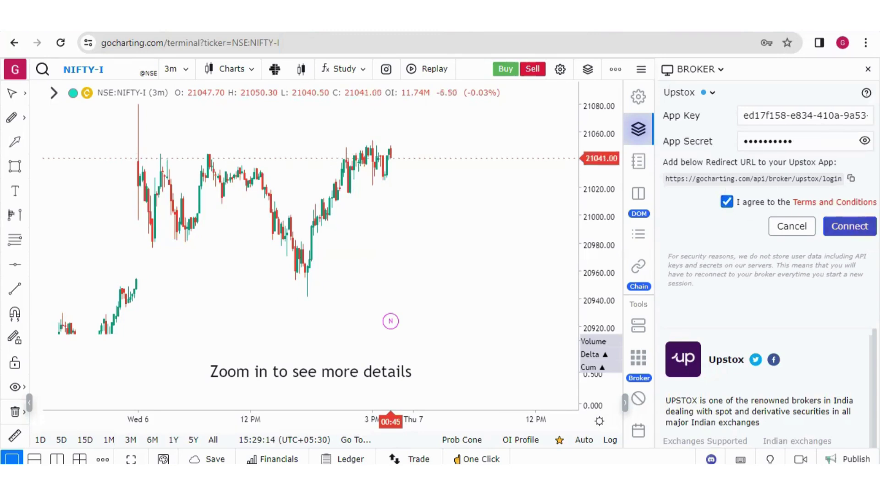
{"action": "left_click", "coordinate": [850, 227]}
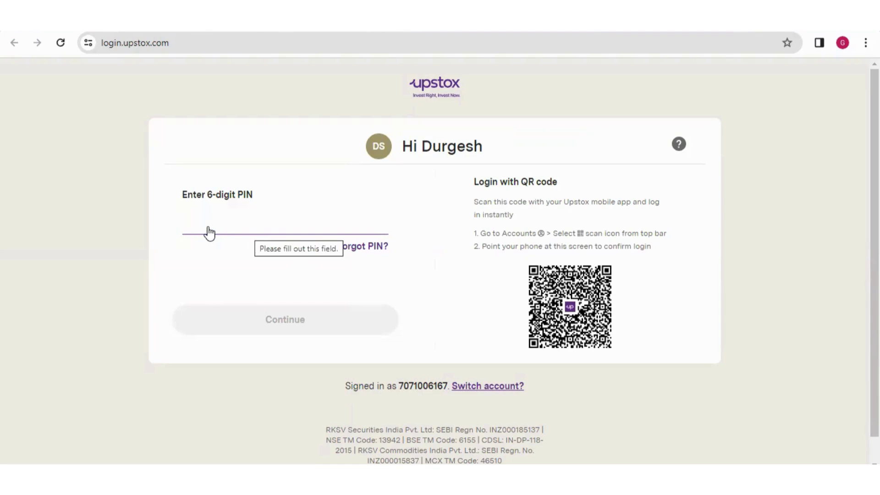
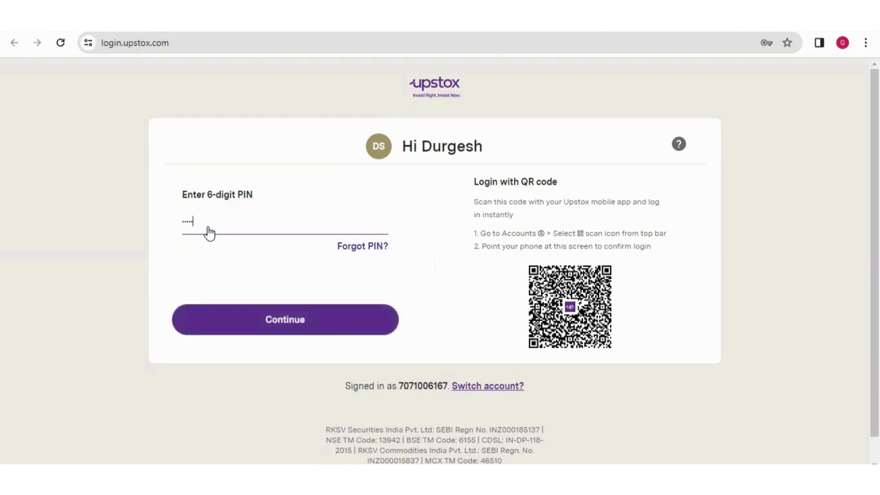
Submit the 6-digit Upstox PIN and decline Chrome's offer to save the password.
{"action": "left_click", "coordinate": [270, 321]}
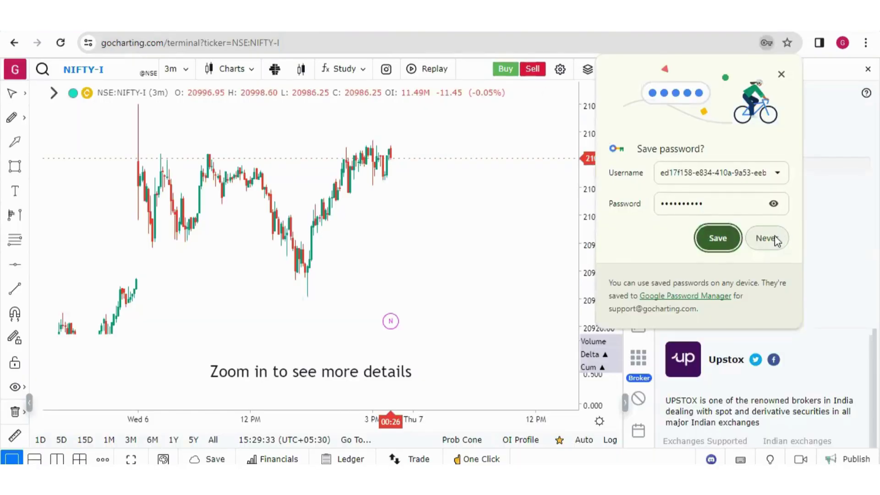
{"action": "left_click", "coordinate": [775, 236]}
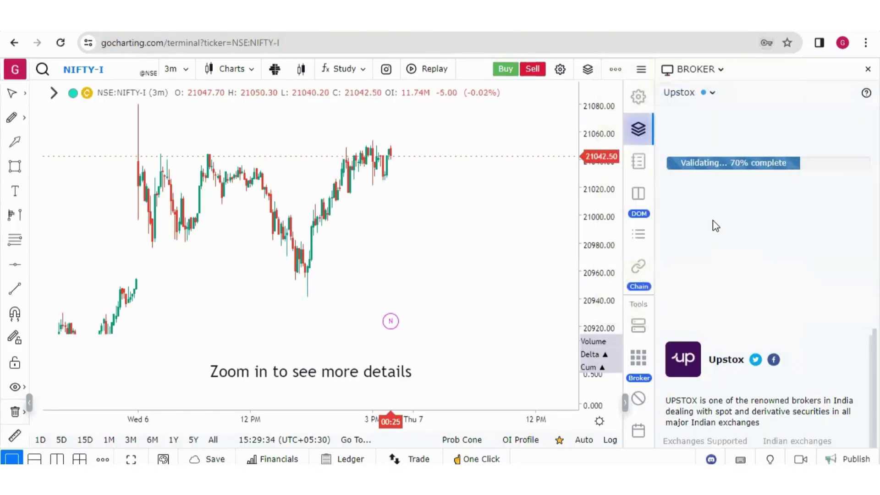